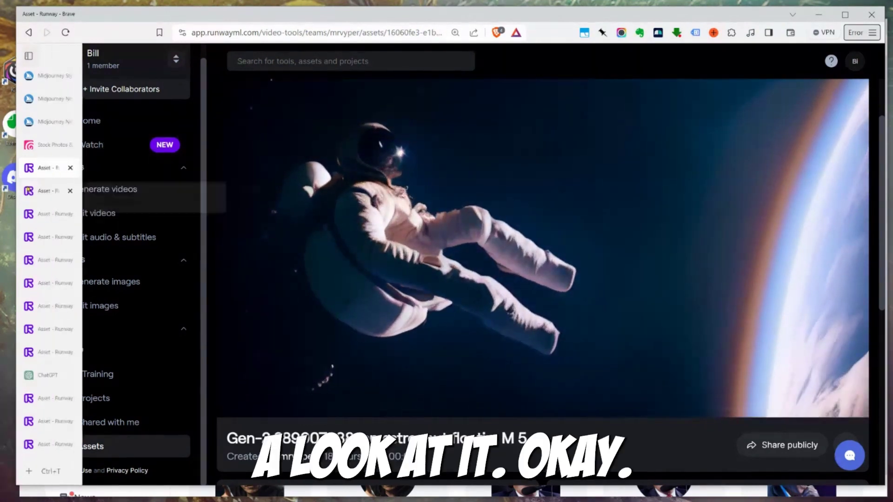
Open the other floating-astronaut asset and play its clip to examine the amount of motion.
{"action": "left_click", "coordinate": [44, 190]}
{"action": "scroll", "coordinate": [225, 378], "scroll_direction": "down", "scroll_amount": 1}
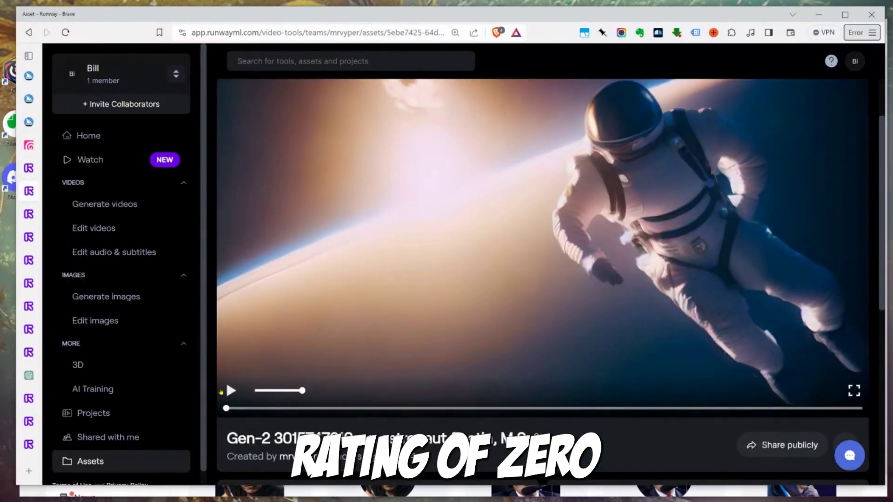
{"action": "left_click", "coordinate": [230, 391]}
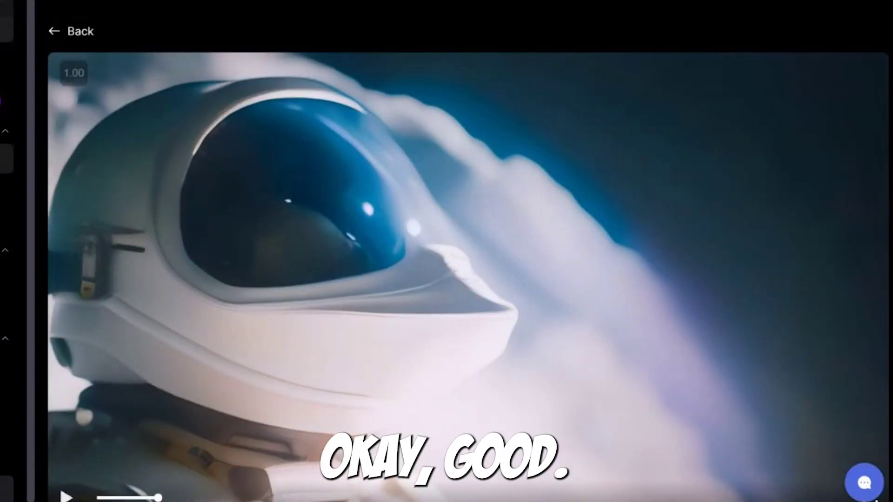
Play the helmeted armored character clips, starting with the M 0 version, to compare their motion levels.
{"action": "scroll", "coordinate": [466, 251], "scroll_direction": "down", "scroll_amount": 10}
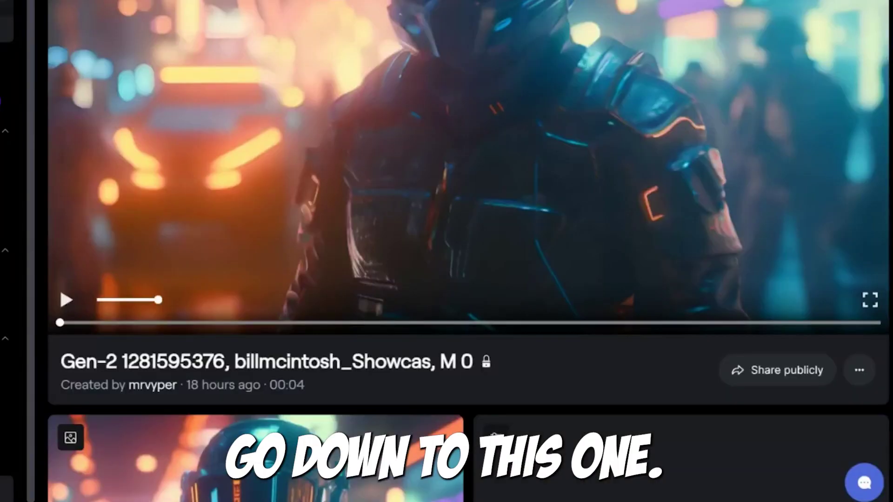
{"action": "scroll", "coordinate": [399, 242], "scroll_direction": "up", "scroll_amount": 2}
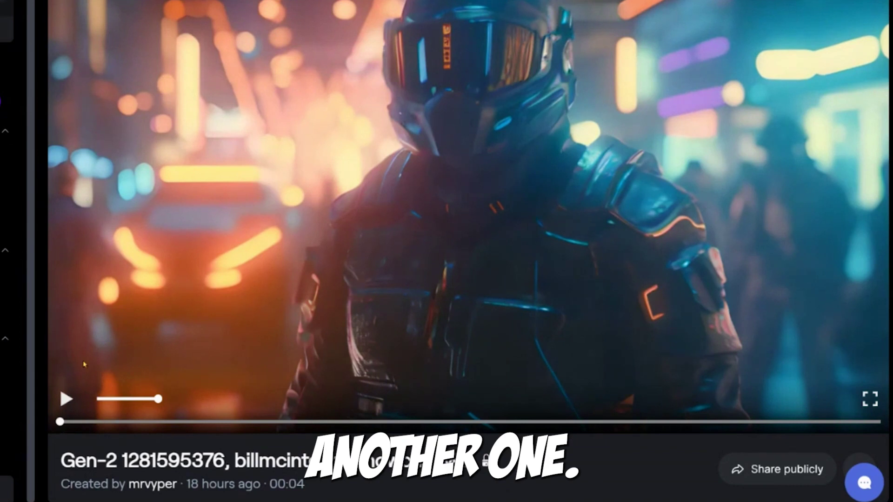
{"action": "left_click", "coordinate": [65, 399]}
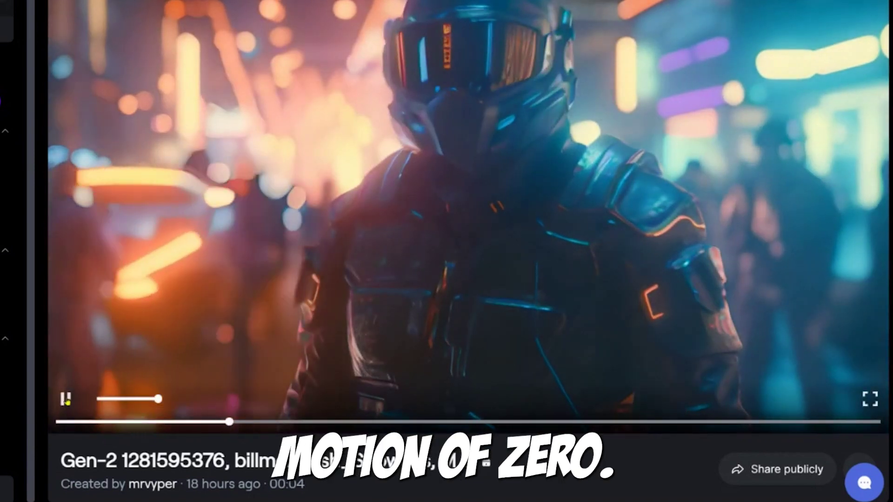
{"action": "left_click", "coordinate": [65, 400]}
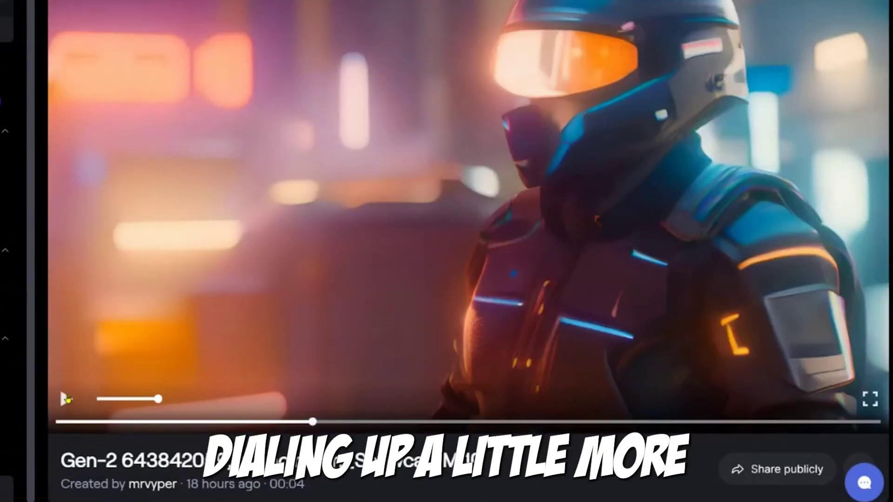
{"action": "left_click", "coordinate": [66, 399]}
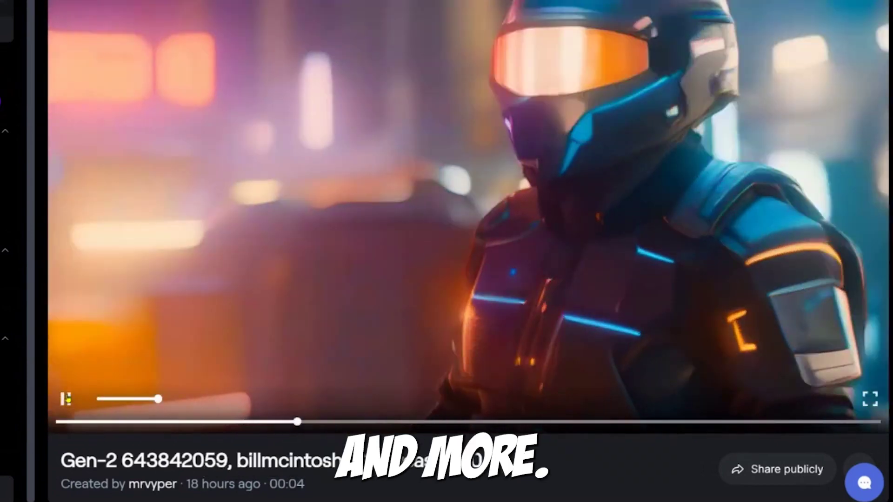
{"action": "left_click", "coordinate": [66, 399]}
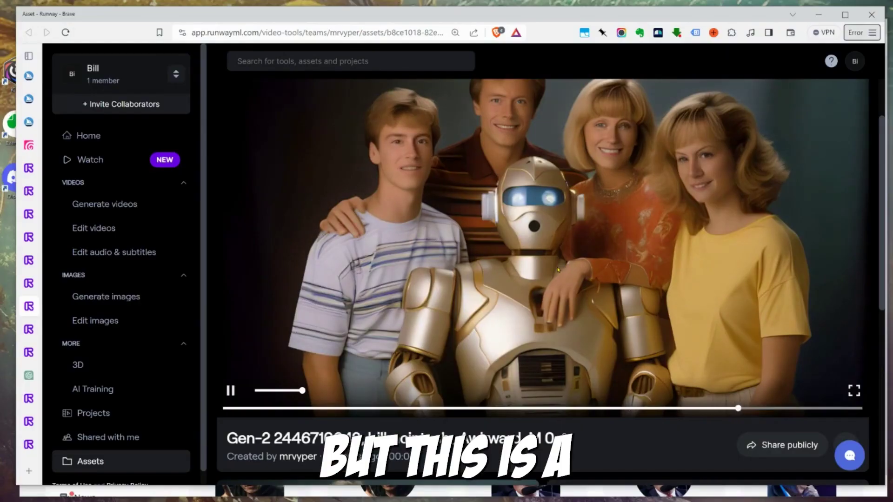
Compare the family portrait clips with the golden robot, including the M 10 version, for differences in motion.
{"action": "left_click", "coordinate": [29, 329]}
{"action": "scroll", "coordinate": [401, 367], "scroll_direction": "up", "scroll_amount": 2}
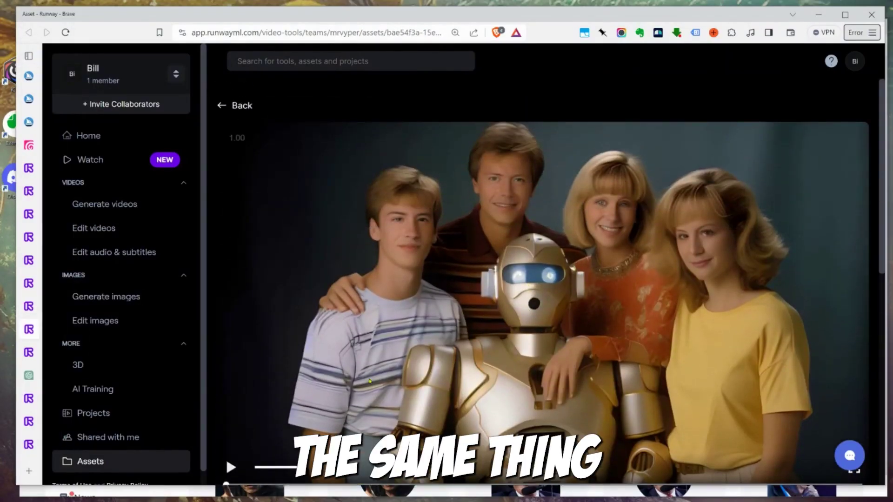
{"action": "left_click", "coordinate": [232, 469]}
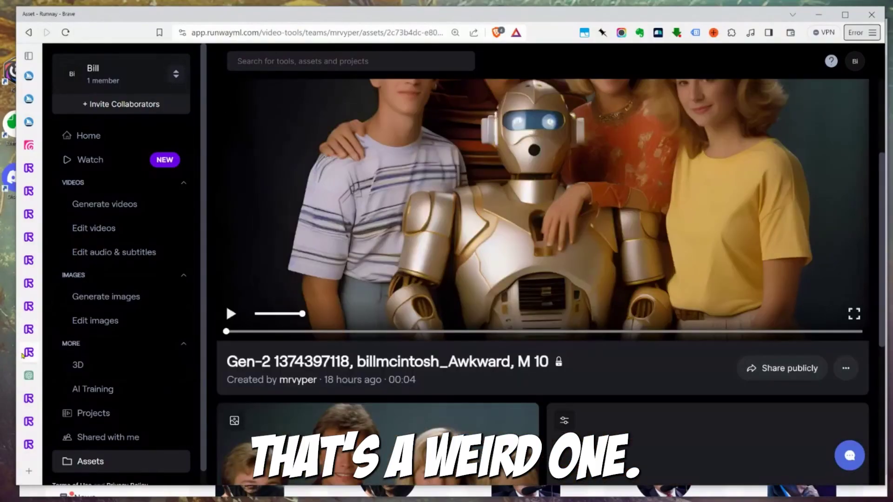
{"action": "scroll", "coordinate": [338, 454], "scroll_direction": "up", "scroll_amount": 3}
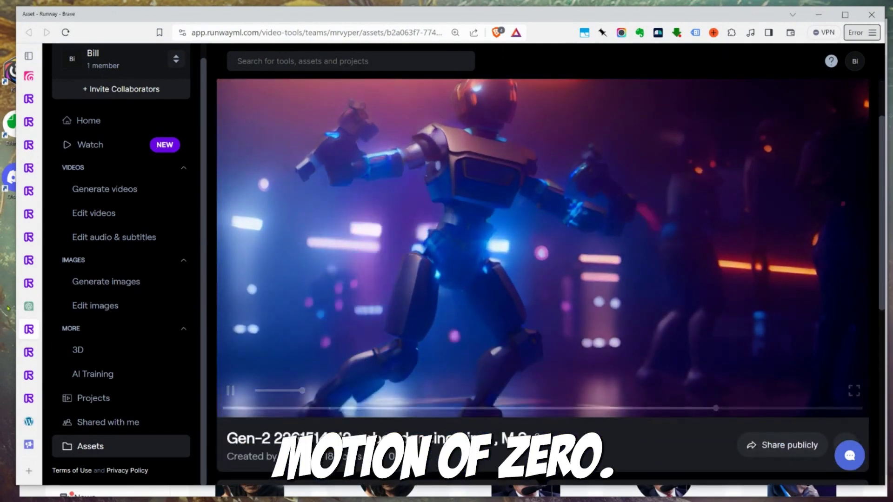
Open and play the next two dancing-robot clips, starting with the M 5 version, to compare their motion.
{"action": "left_click", "coordinate": [42, 354]}
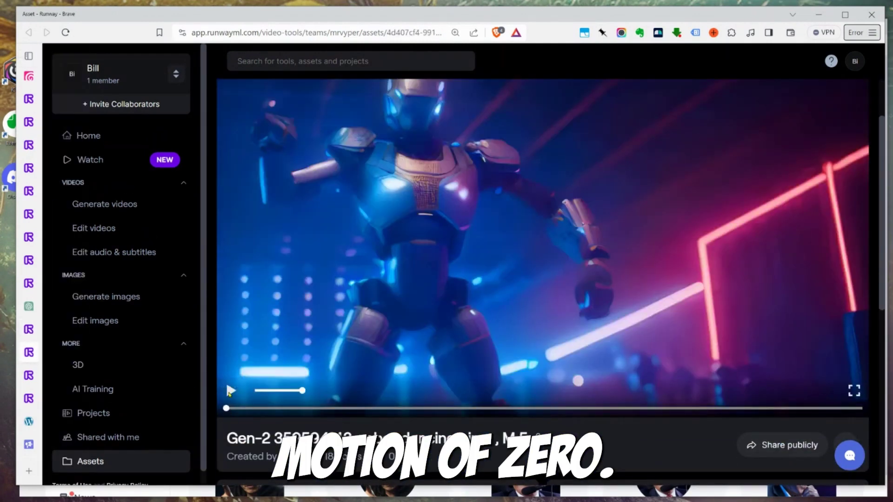
{"action": "left_click", "coordinate": [232, 391]}
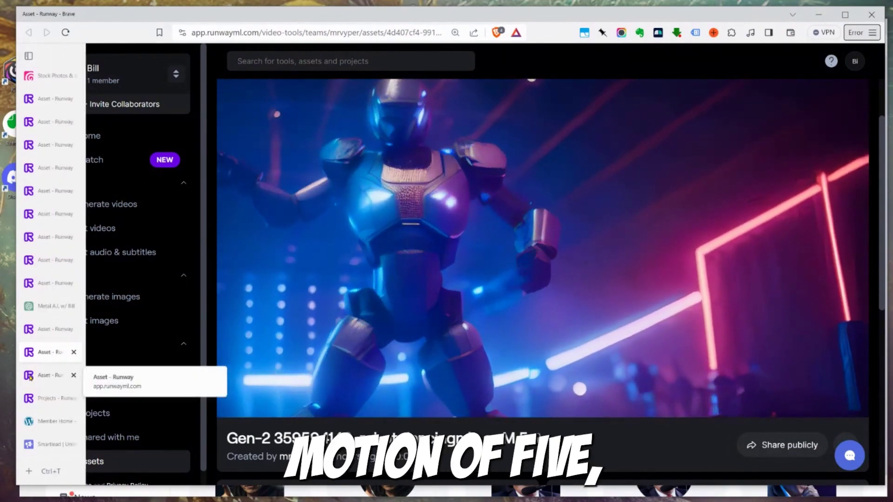
{"action": "left_click", "coordinate": [42, 375]}
{"action": "scroll", "coordinate": [456, 307], "scroll_direction": "up", "scroll_amount": 3}
{"action": "left_click", "coordinate": [231, 391]}
{"action": "scroll", "coordinate": [428, 399], "scroll_direction": "up", "scroll_amount": 1}
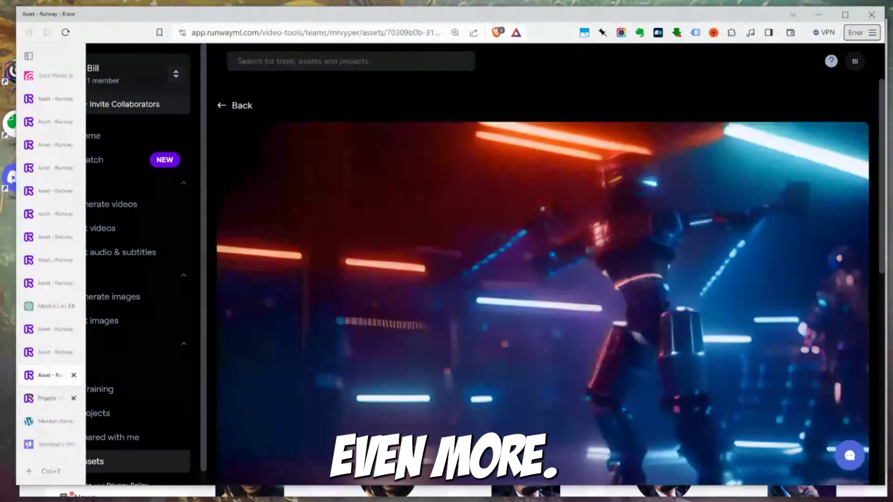
Start a text-based Gen-2 video from Runway's Home page with the prompt "Monkeys dancing on a beach".
{"action": "left_click", "coordinate": [46, 398]}
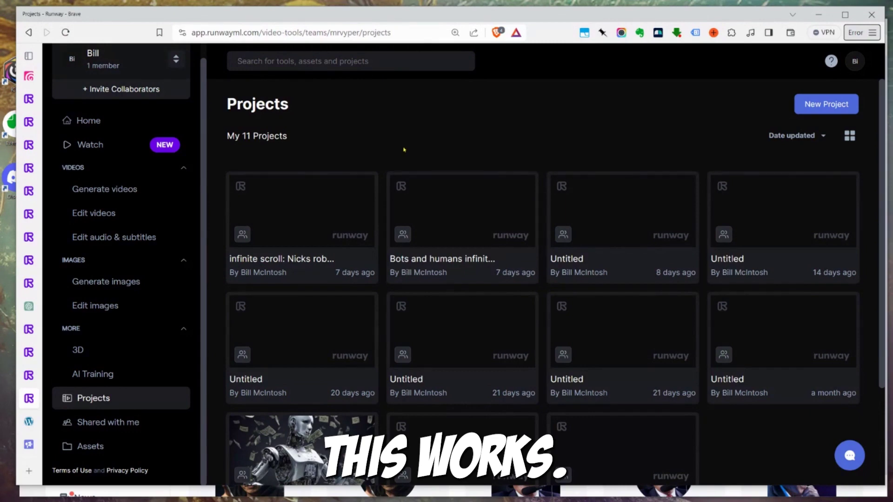
{"action": "scroll", "coordinate": [143, 137], "scroll_direction": "up", "scroll_amount": 1}
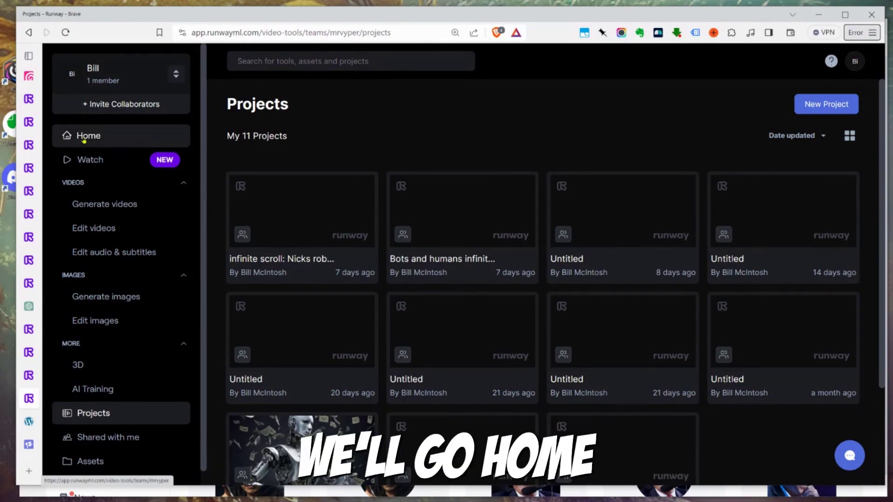
{"action": "left_click", "coordinate": [139, 138]}
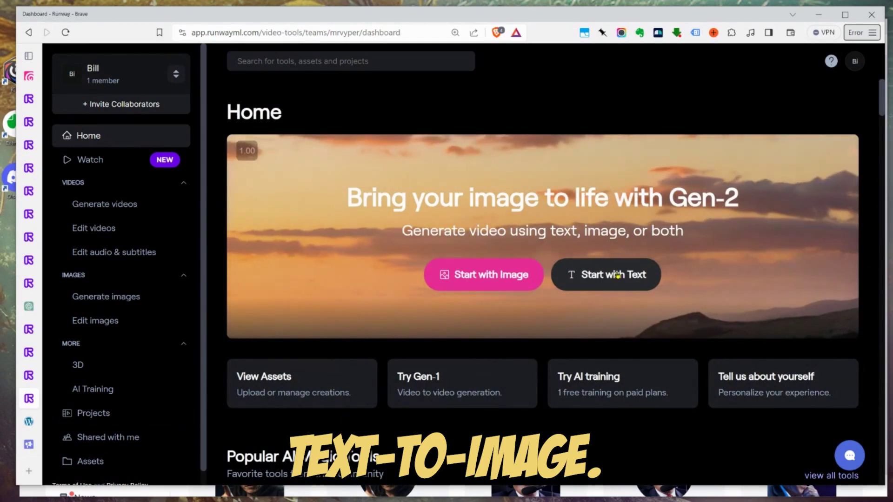
{"action": "left_click", "coordinate": [615, 275]}
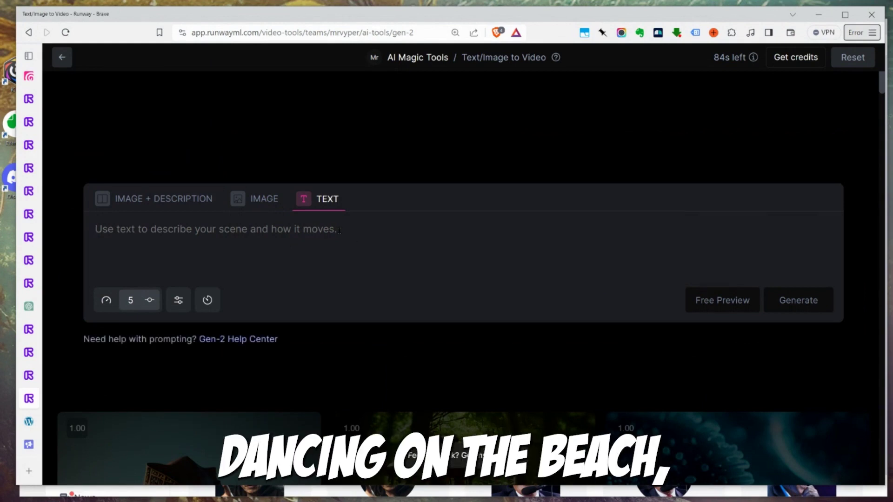
{"action": "type", "text": "Monkie"}
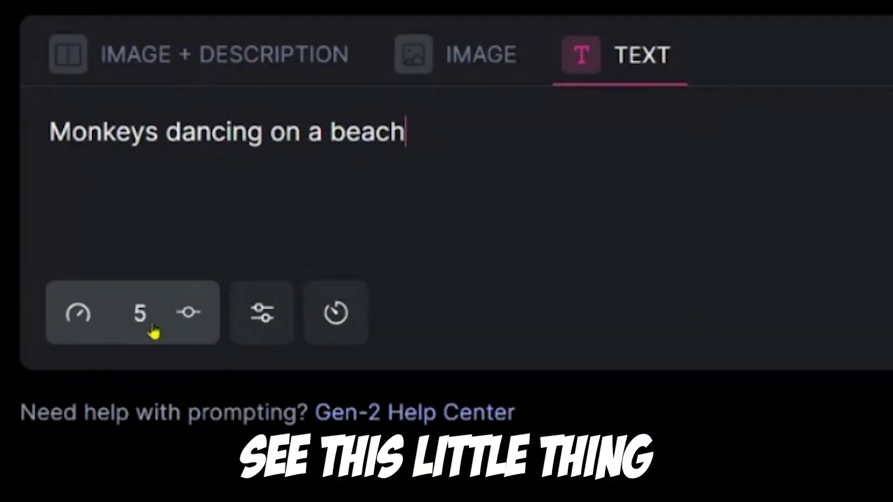
Expand the motion settings and try several general motion intensities, ending at 5.
{"action": "left_click", "coordinate": [122, 308]}
{"action": "left_click", "coordinate": [727, 272]}
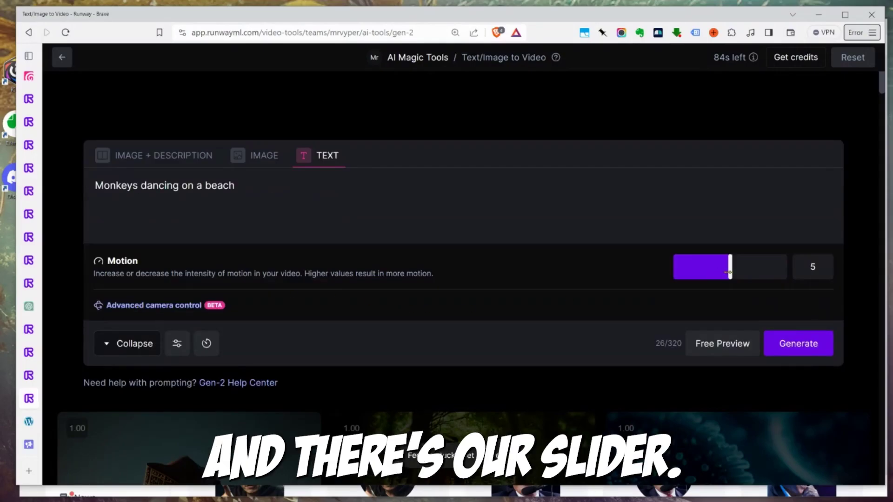
{"action": "left_click_drag", "start_coordinate": [732, 272], "coordinate": [769, 267]}
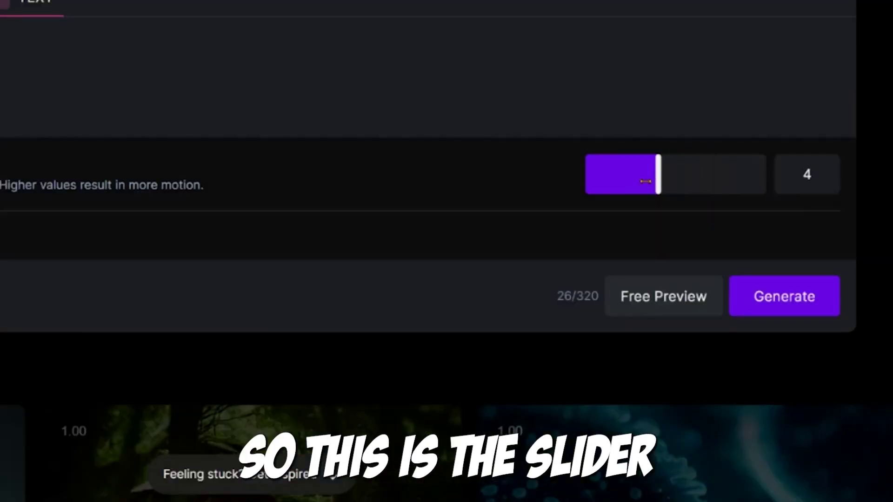
{"action": "left_click_drag", "start_coordinate": [645, 181], "coordinate": [723, 181]}
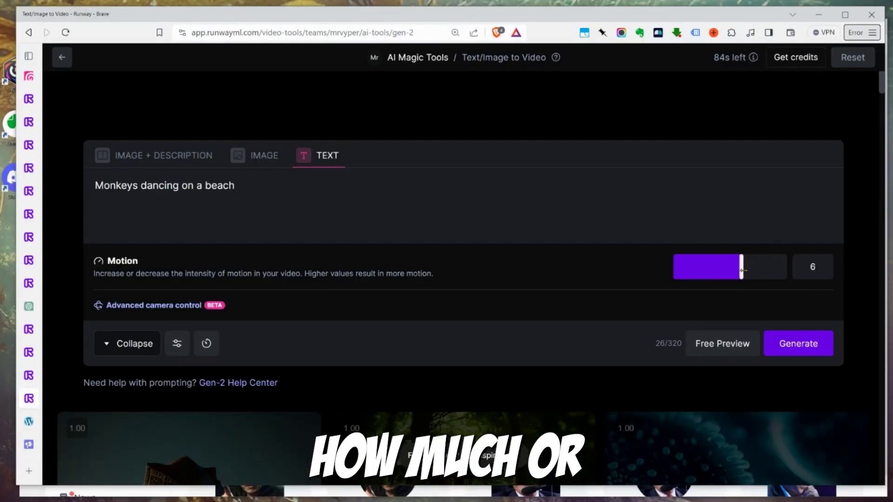
{"action": "left_click_drag", "start_coordinate": [743, 270], "coordinate": [732, 270]}
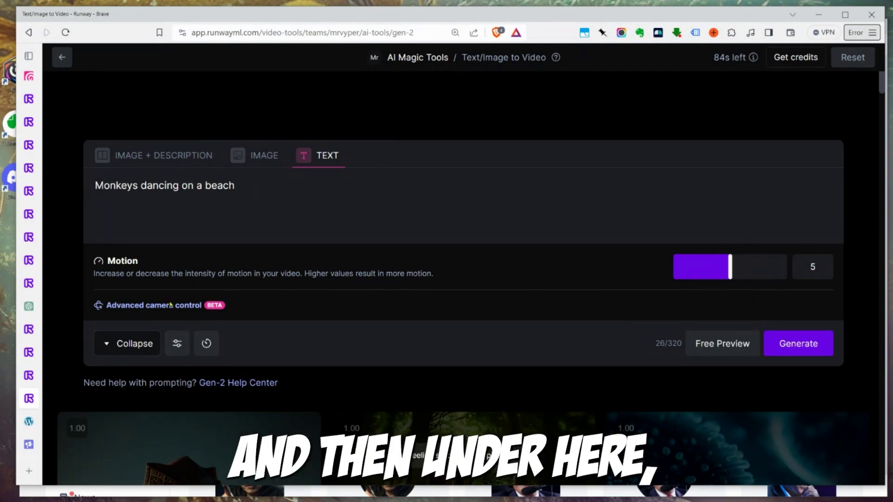
Set Advanced camera control to zoom in and roll clockwise, and generate free previews of the prompt.
{"action": "left_click", "coordinate": [268, 311]}
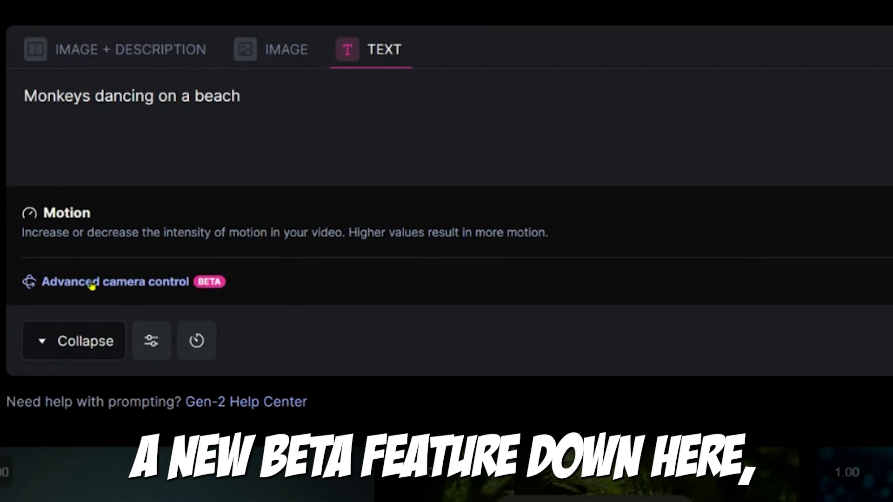
{"action": "left_click", "coordinate": [92, 282]}
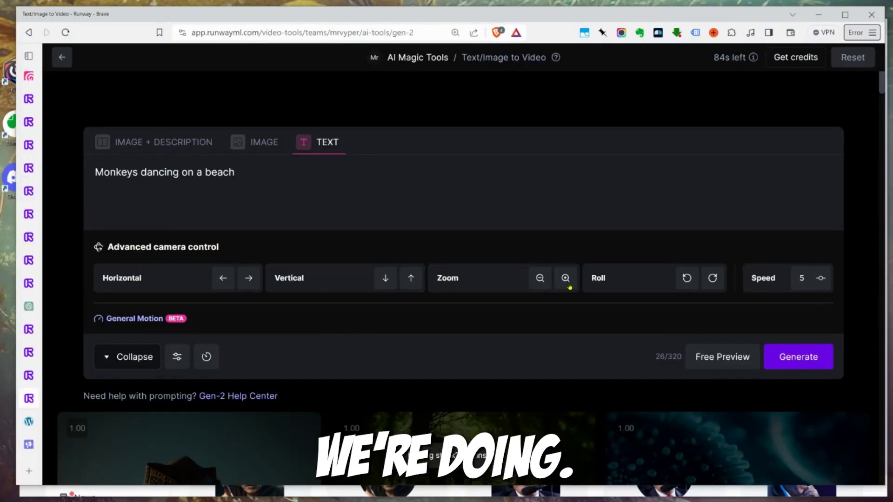
{"action": "left_click", "coordinate": [565, 281]}
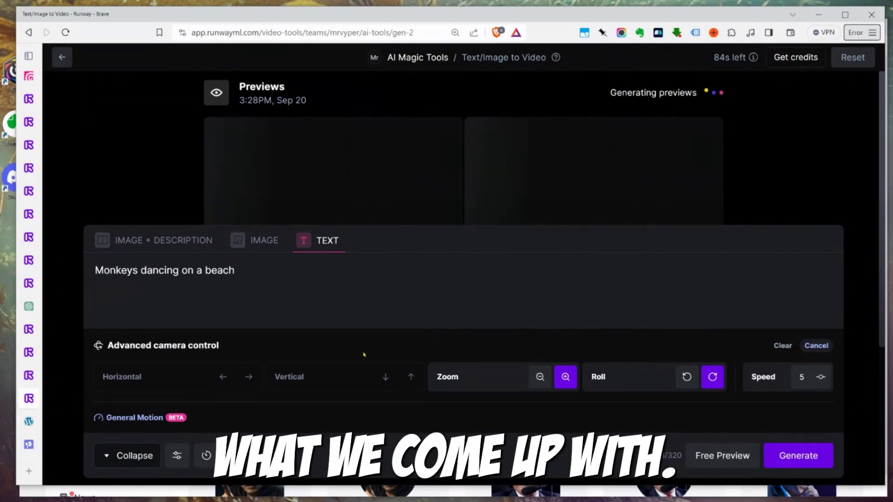
Set the general motion intensity to 7, and return to the Advanced camera control settings.
{"action": "left_click", "coordinate": [158, 418]}
{"action": "left_click", "coordinate": [159, 419]}
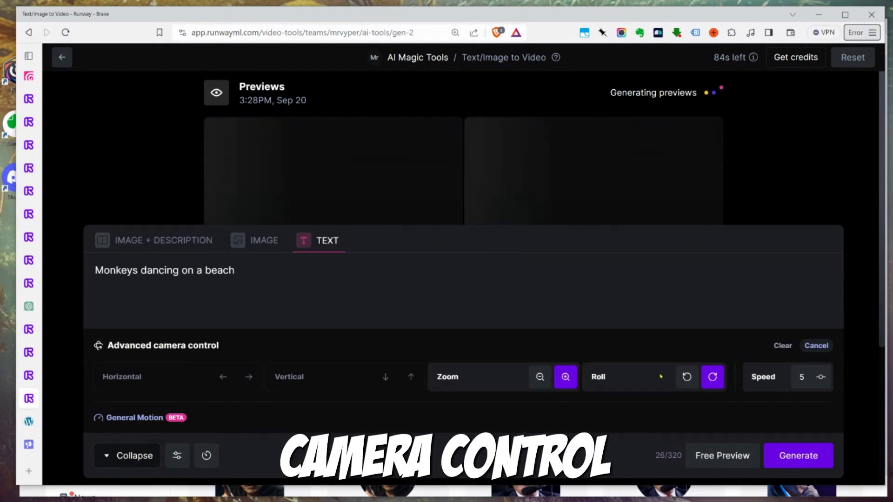
{"action": "left_click", "coordinate": [146, 417]}
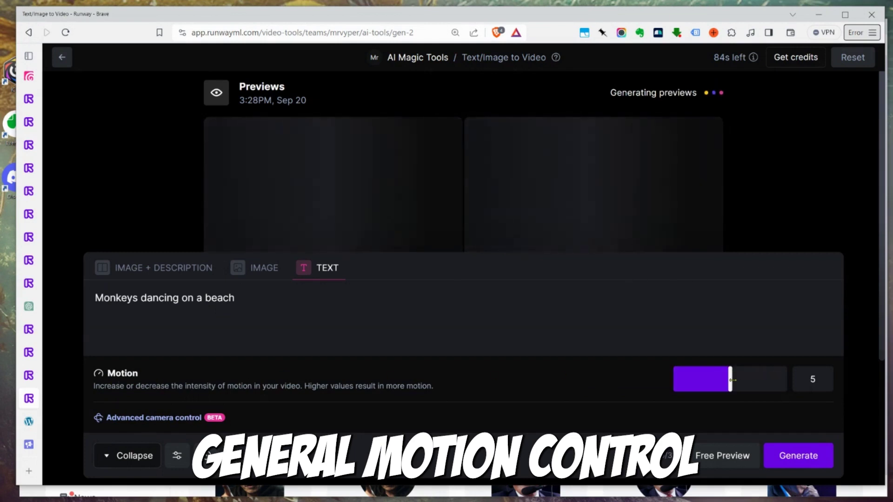
{"action": "mouse_move", "coordinate": [764, 379]}
{"action": "left_mouse_down"}
{"action": "mouse_move", "coordinate": [773, 379]}
{"action": "mouse_move", "coordinate": [751, 386]}
{"action": "mouse_move", "coordinate": [786, 382]}
{"action": "mouse_move", "coordinate": [771, 387]}
{"action": "left_mouse_up"}
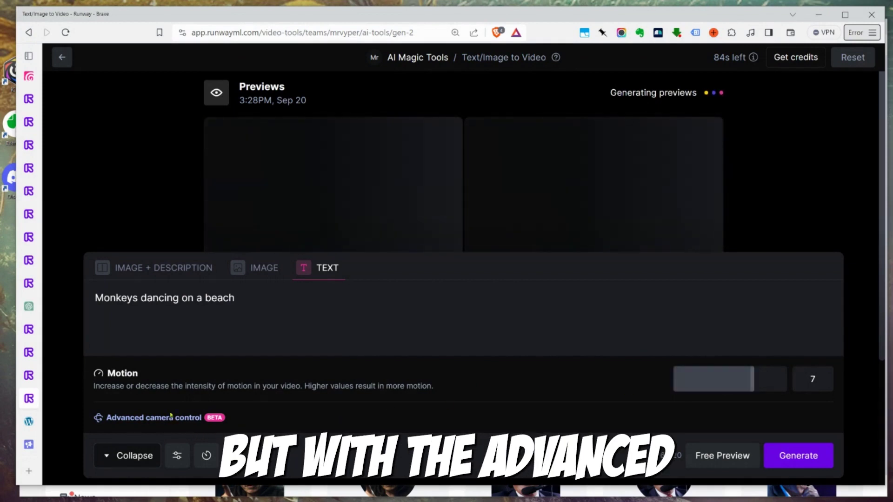
{"action": "left_click", "coordinate": [153, 418]}
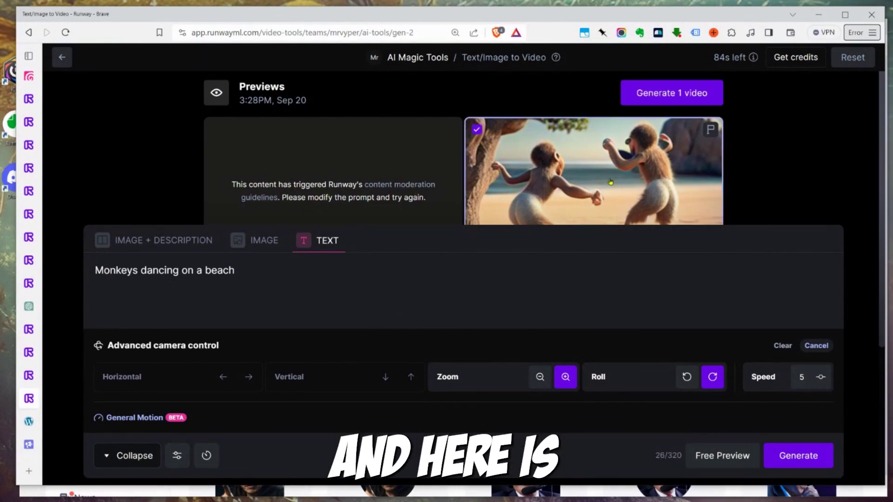
Review the monkey previews and generate one video from the selected preview of two monkeys beside a tree.
{"action": "scroll", "coordinate": [768, 198], "scroll_direction": "down", "scroll_amount": 3}
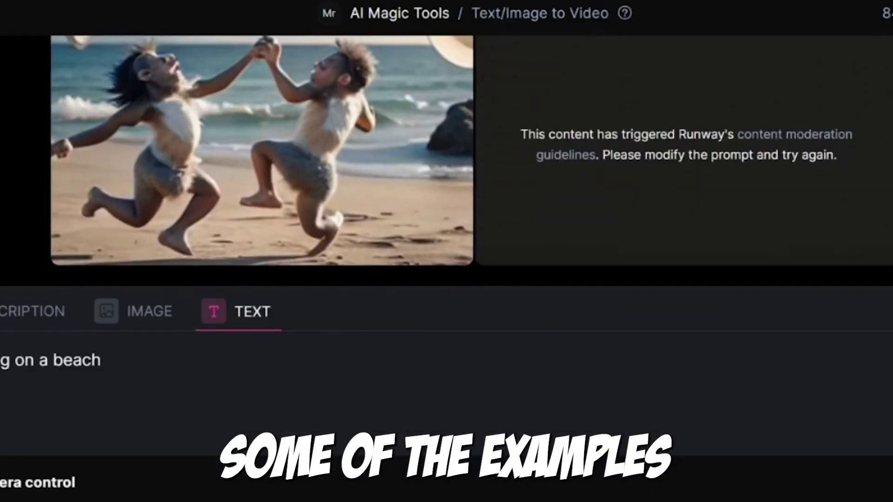
{"action": "scroll", "coordinate": [753, 189], "scroll_direction": "up", "scroll_amount": 3}
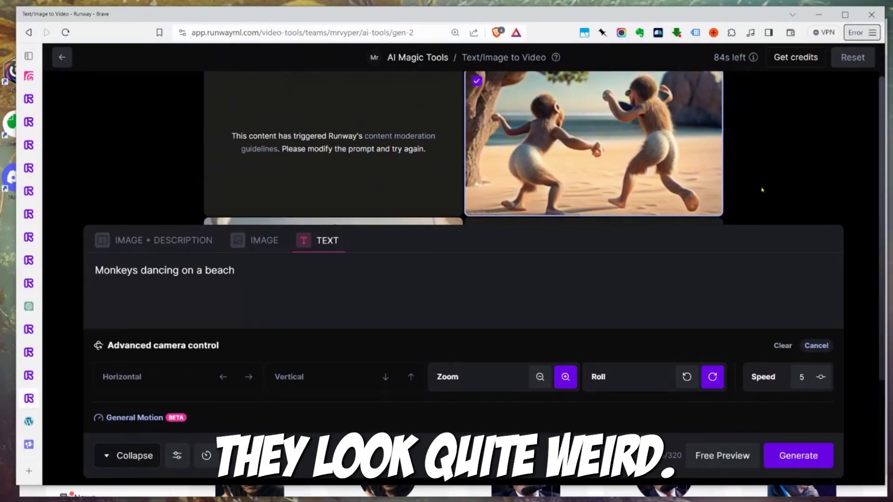
{"action": "scroll", "coordinate": [763, 190], "scroll_direction": "down", "scroll_amount": 5}
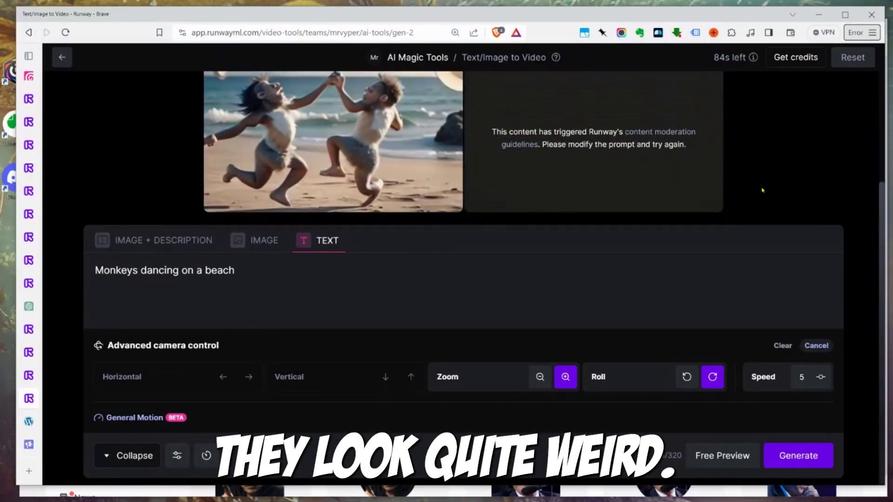
{"action": "left_click", "coordinate": [664, 93]}
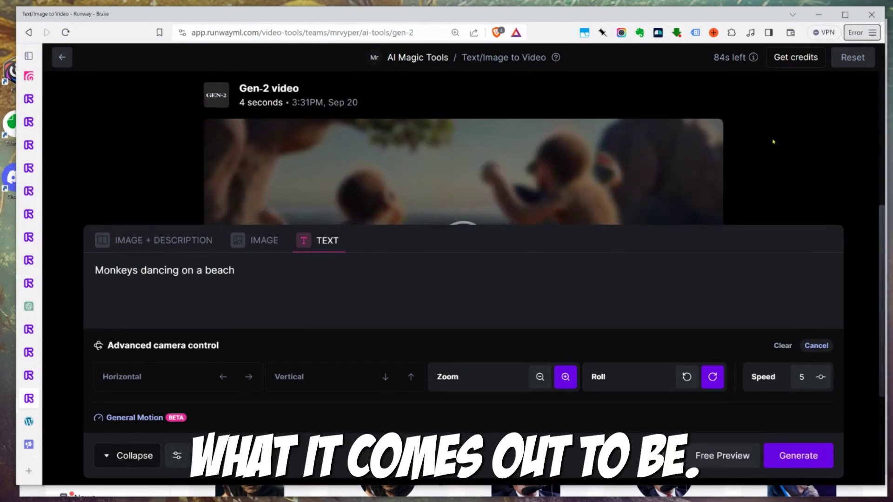
{"action": "scroll", "coordinate": [774, 142], "scroll_direction": "down", "scroll_amount": 1}
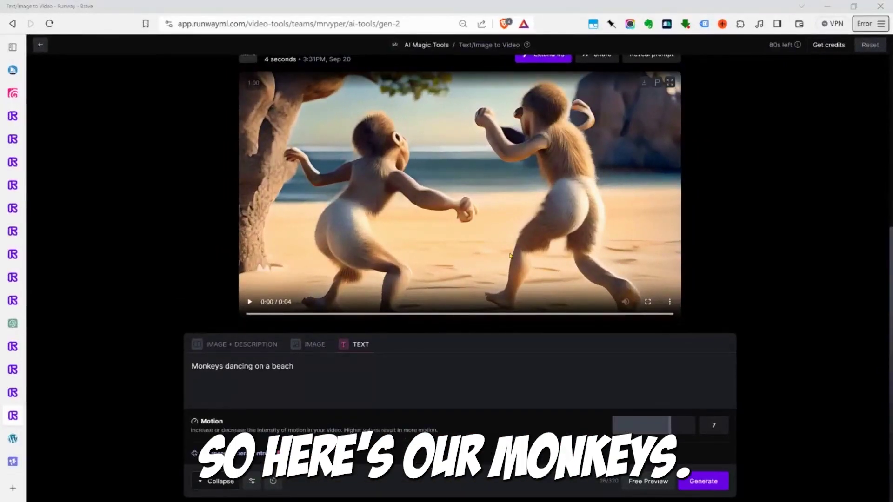
Play the generated video of the two dancing monkeys and pause it partway through.
{"action": "left_click", "coordinate": [314, 299]}
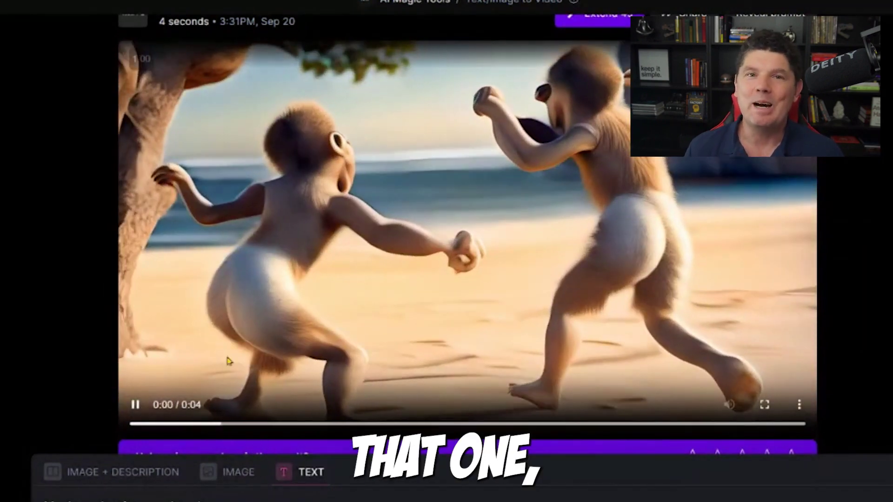
{"action": "left_click", "coordinate": [147, 404]}
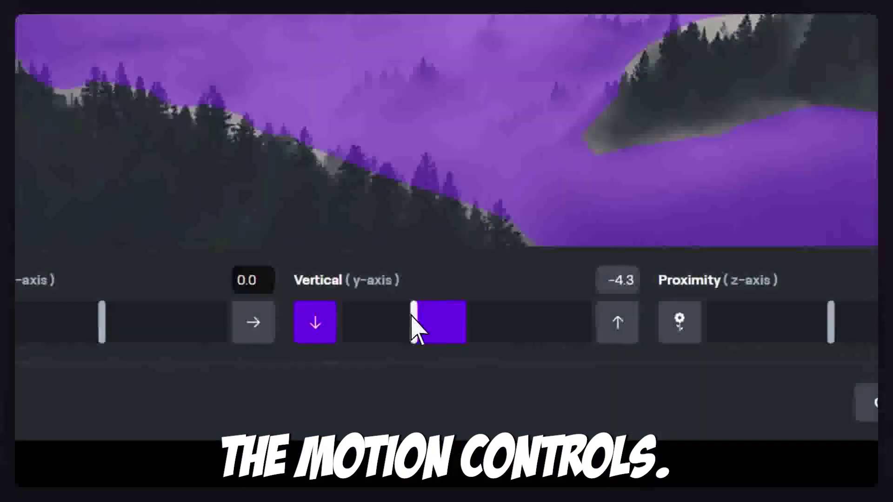
Adjust the vertical (y-axis) motion of the purple masked area around the forested hills.
{"action": "left_click_drag", "start_coordinate": [413, 316], "coordinate": [377, 318]}
{"action": "left_click_drag", "start_coordinate": [333, 292], "coordinate": [439, 300]}
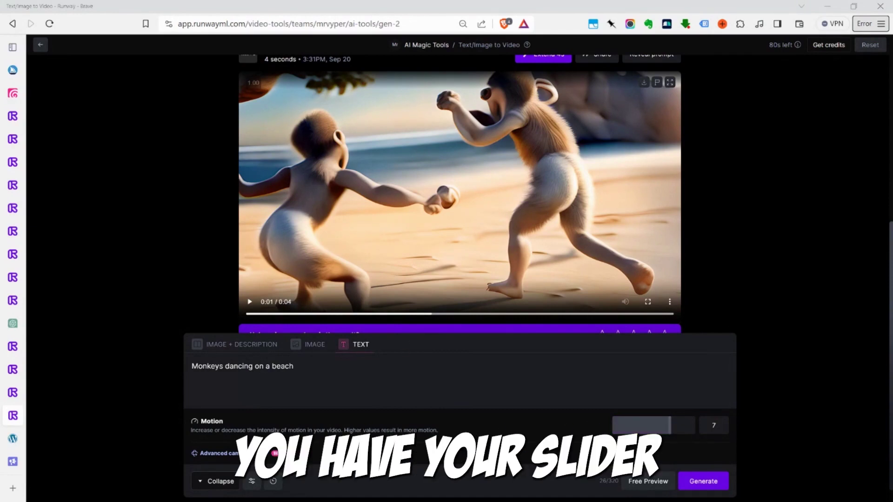
Show the Advanced camera control settings for the monkey clip, and start a fresh Text/Image to Video session from the dashboard.
{"action": "left_click", "coordinate": [249, 456]}
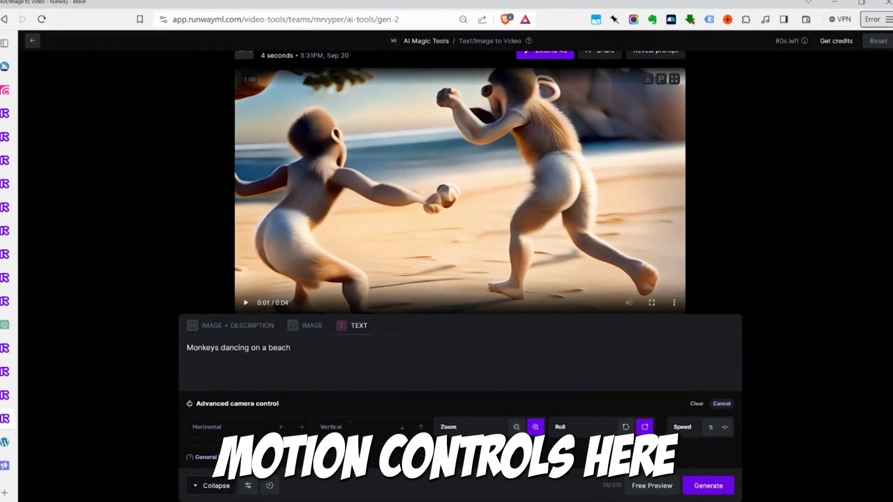
{"action": "left_click", "coordinate": [29, 39]}
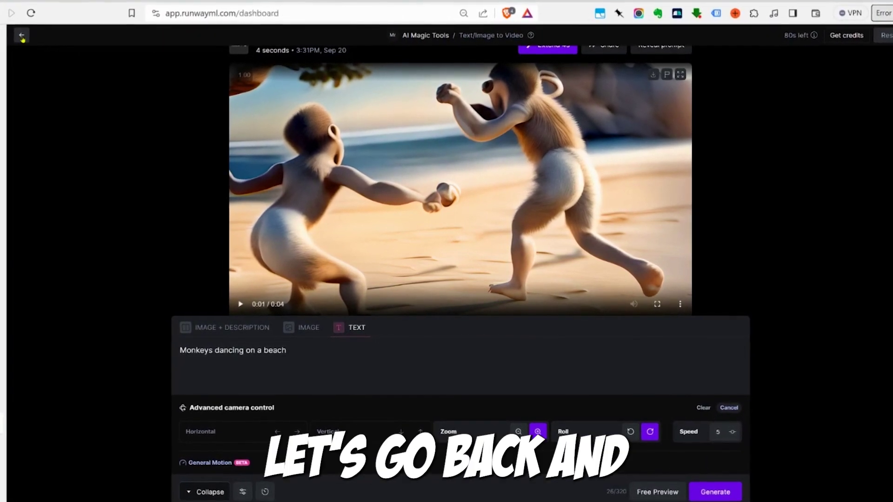
{"action": "left_click", "coordinate": [569, 200]}
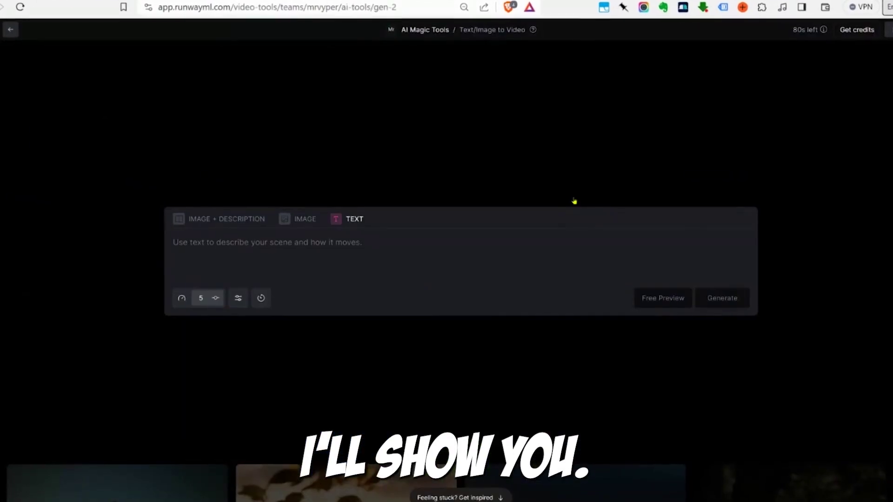
Set the general motion intensity to 7 in the empty session, and show the Advanced camera control settings.
{"action": "left_click", "coordinate": [188, 303]}
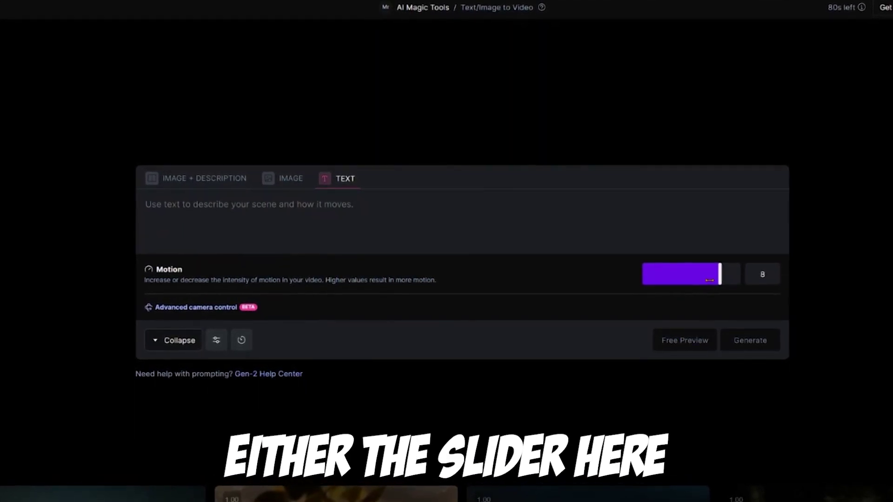
{"action": "left_click_drag", "start_coordinate": [720, 278], "coordinate": [654, 279]}
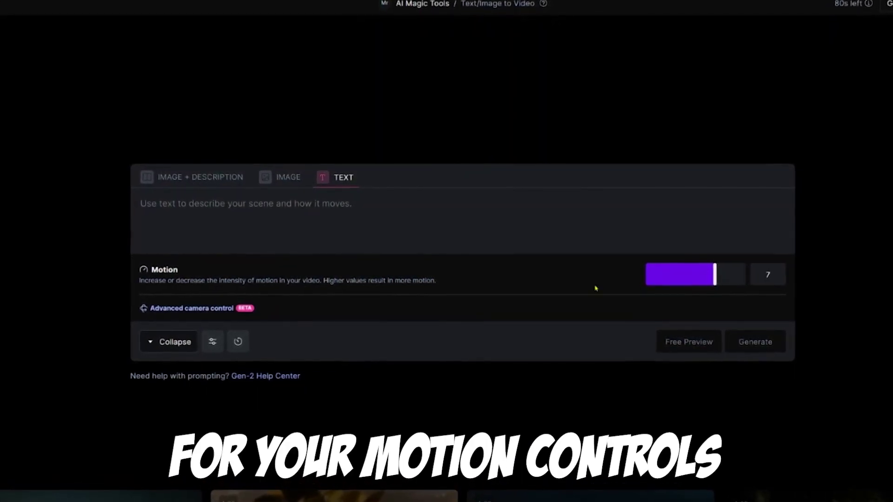
{"action": "left_click", "coordinate": [227, 308]}
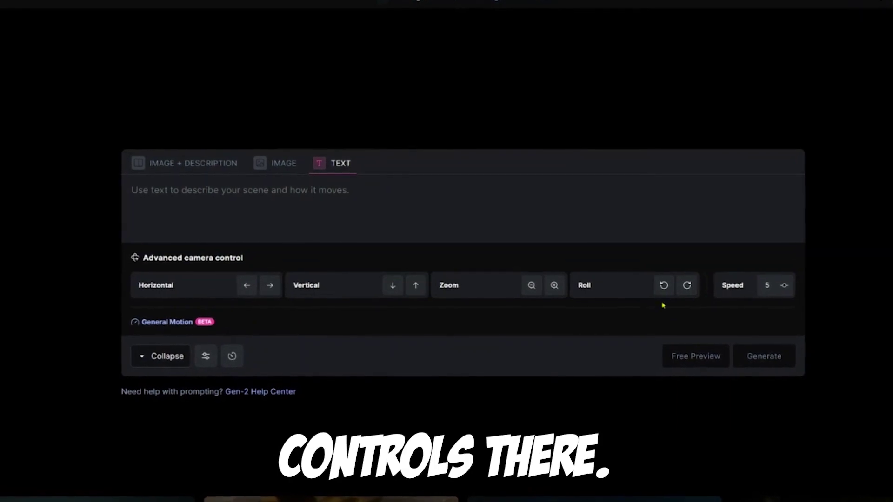